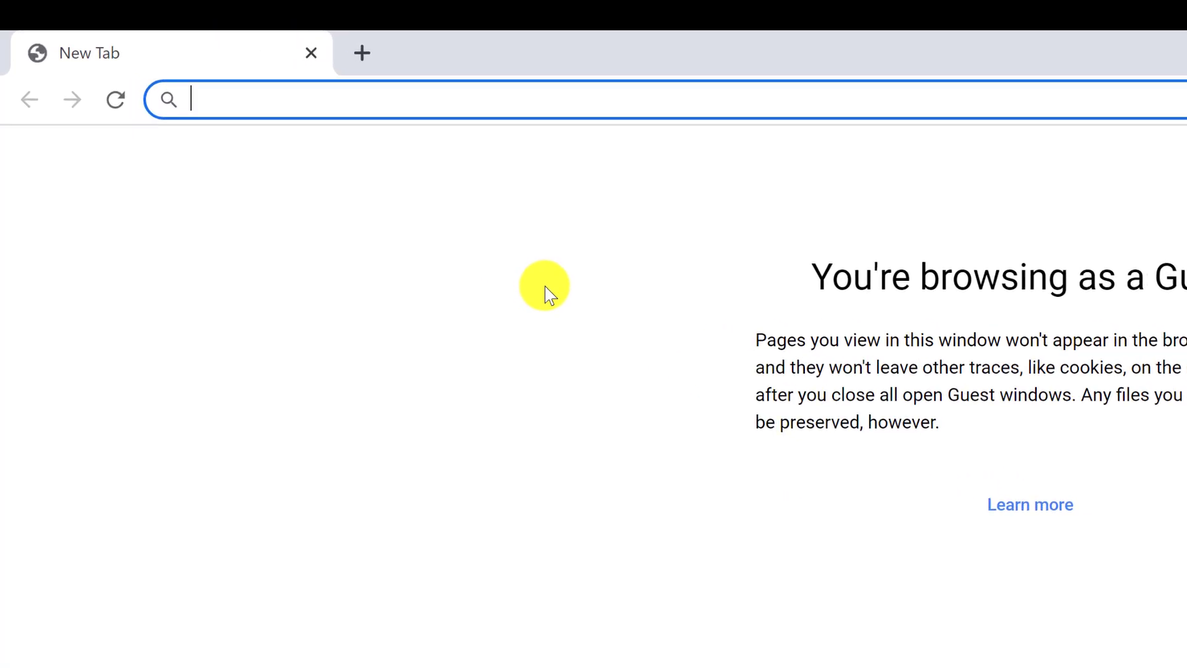
Step: Go to gmail.com and begin signing up for a new Google account
type("gmail.com")
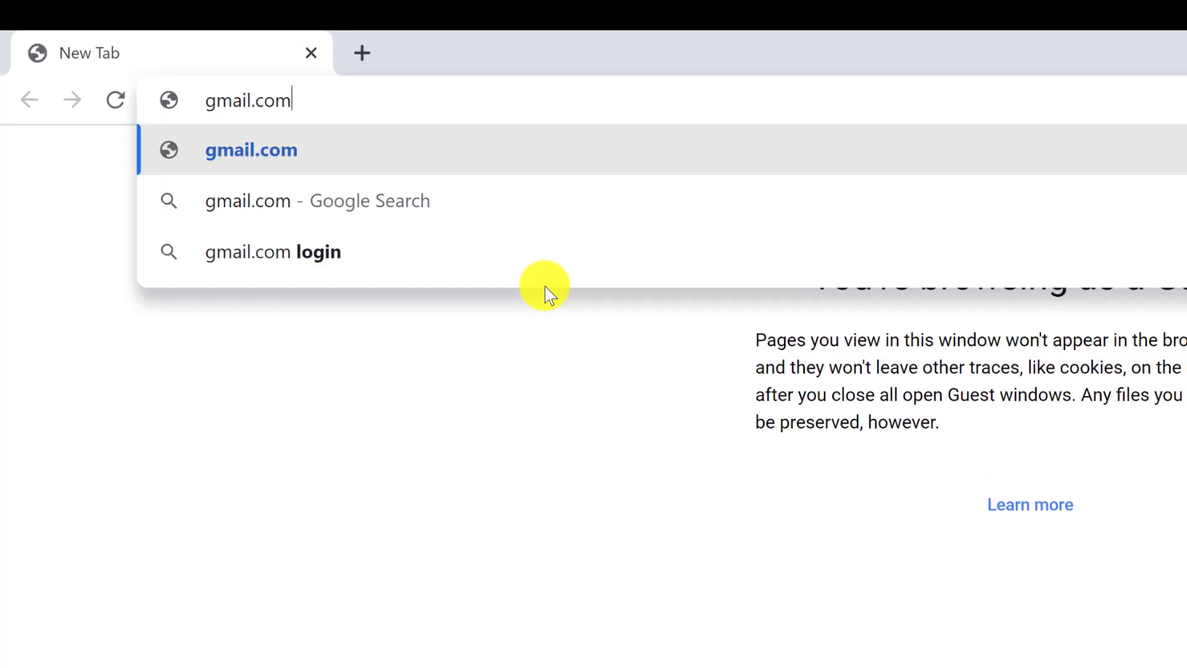
key("Return")
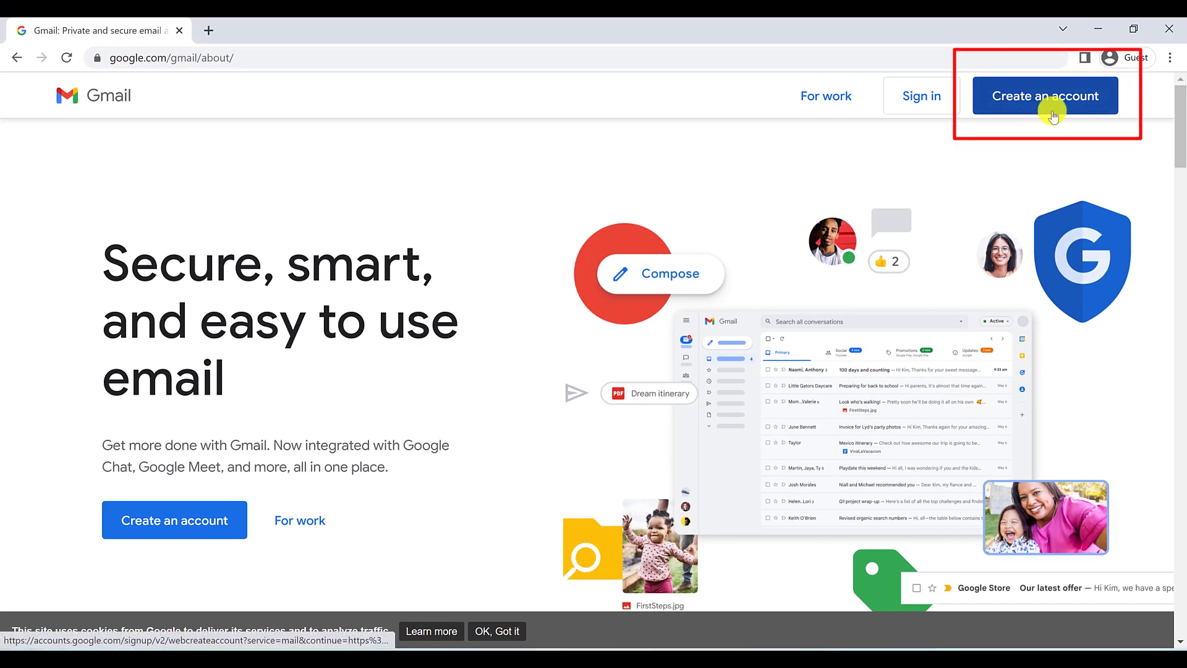
left_click(1034, 99)
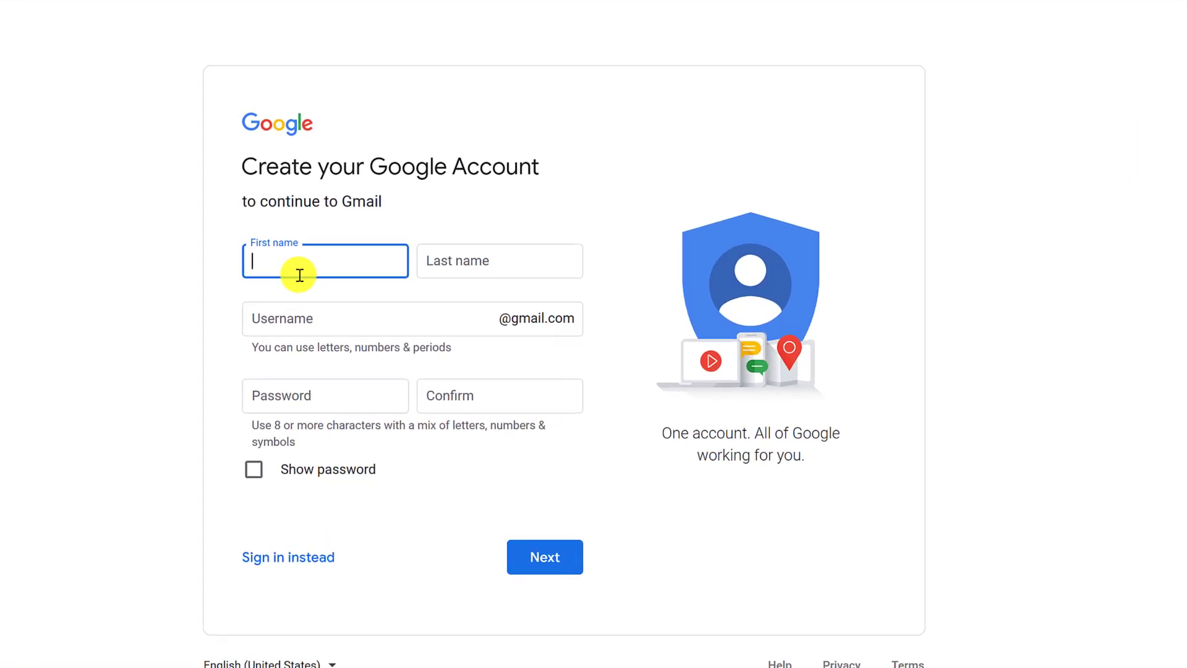
Step: Enter the first and last name and choose a Gmail username, correcting its last digit
left_click(459, 260)
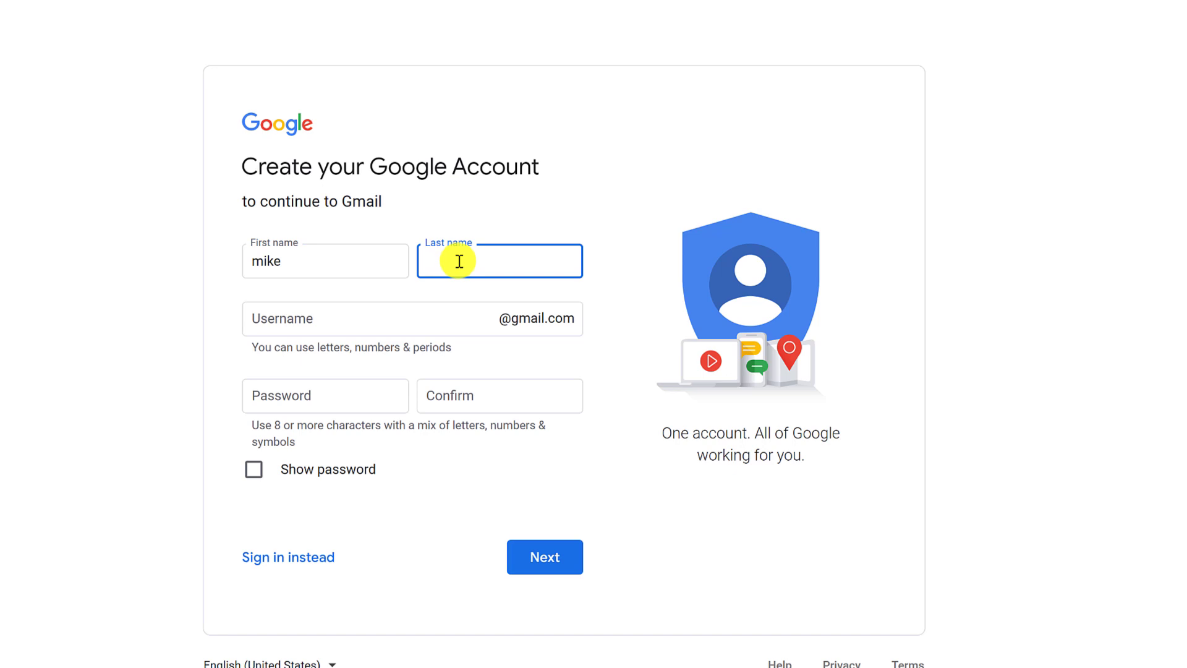
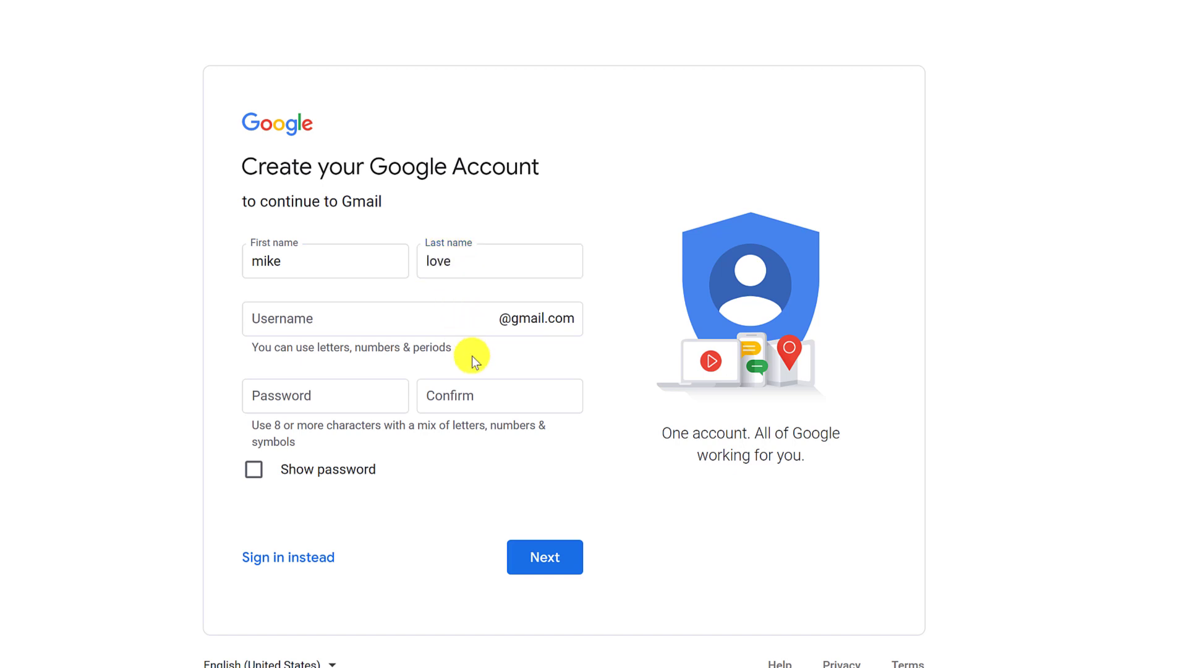
left_click(393, 318)
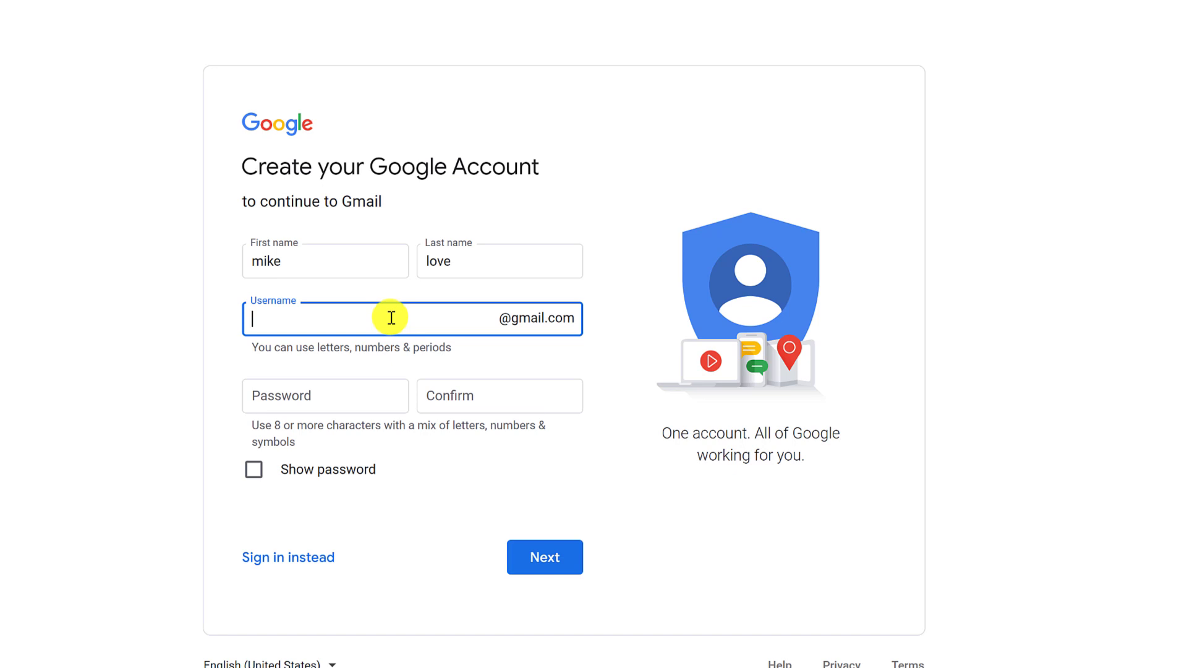
Step: Type the new account's password in the Password field
left_click(492, 355)
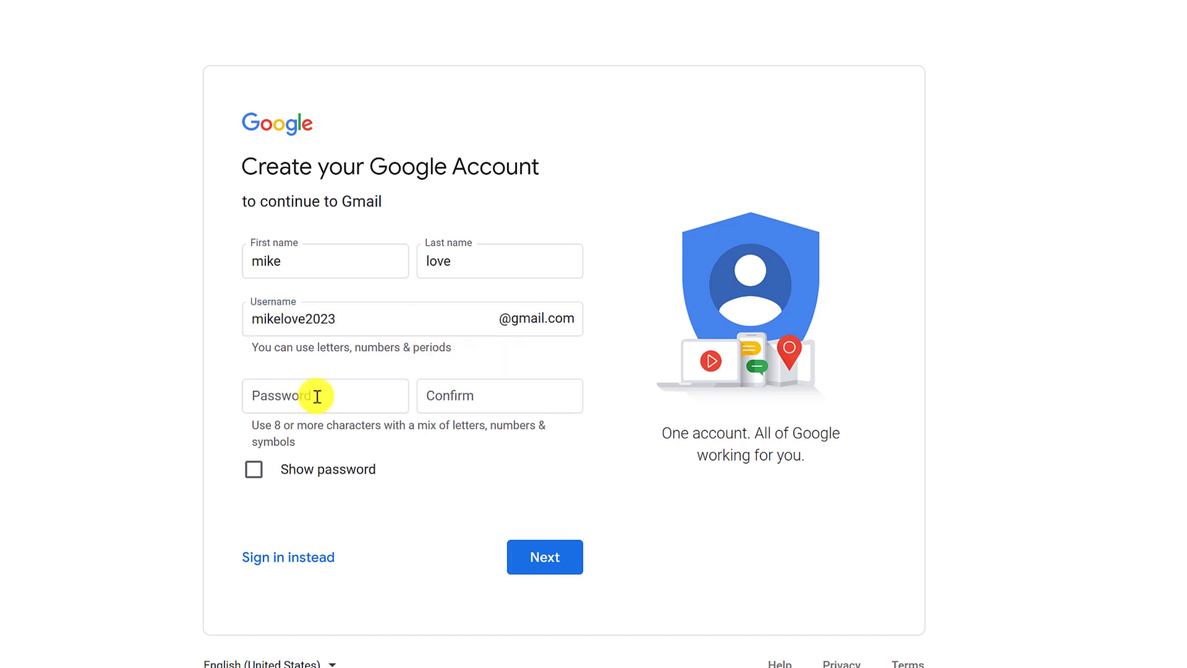
left_click(296, 398)
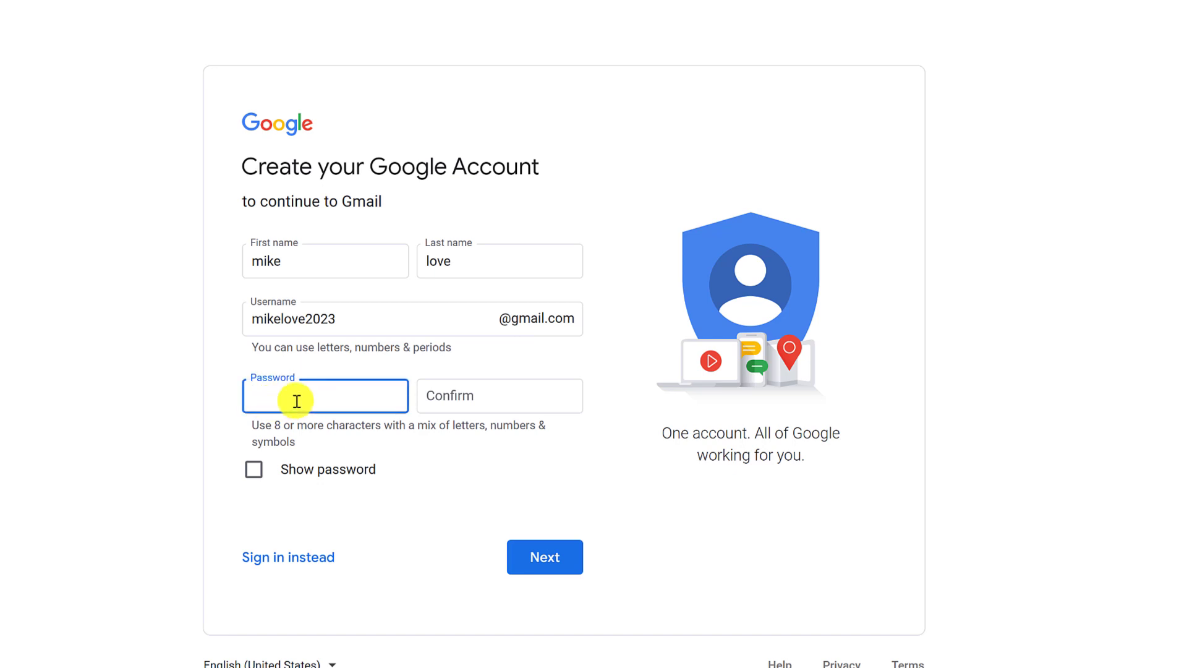
type("********")
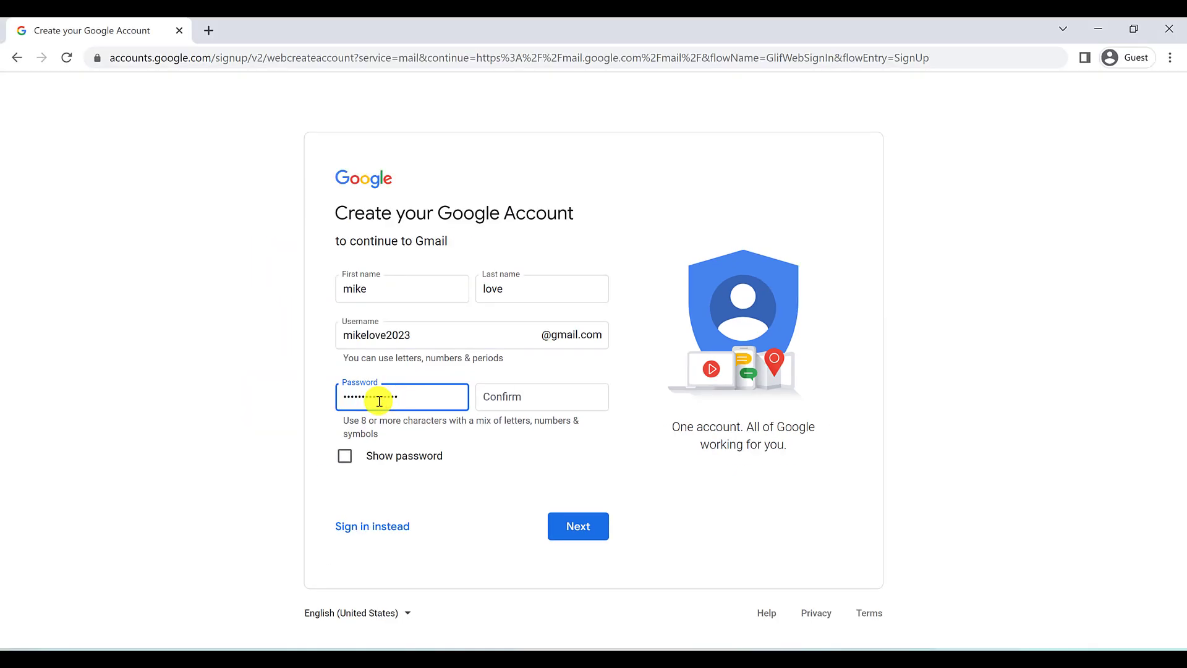
Step: Retype the password in Confirm and submit the name, username and password
left_click(544, 388)
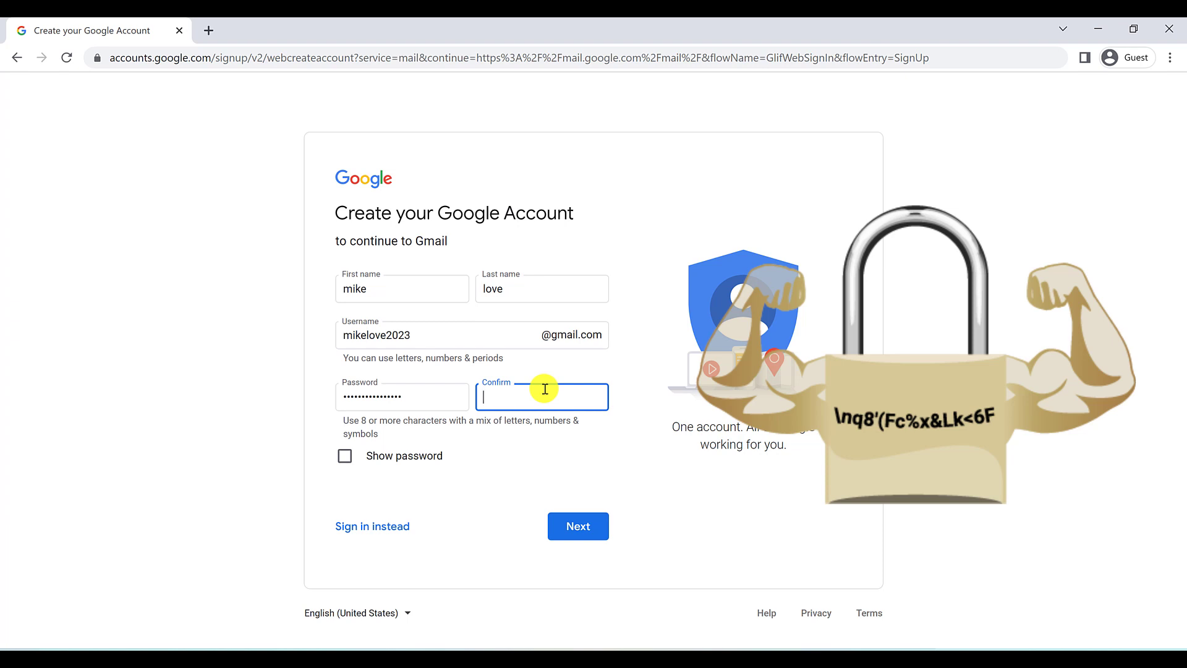
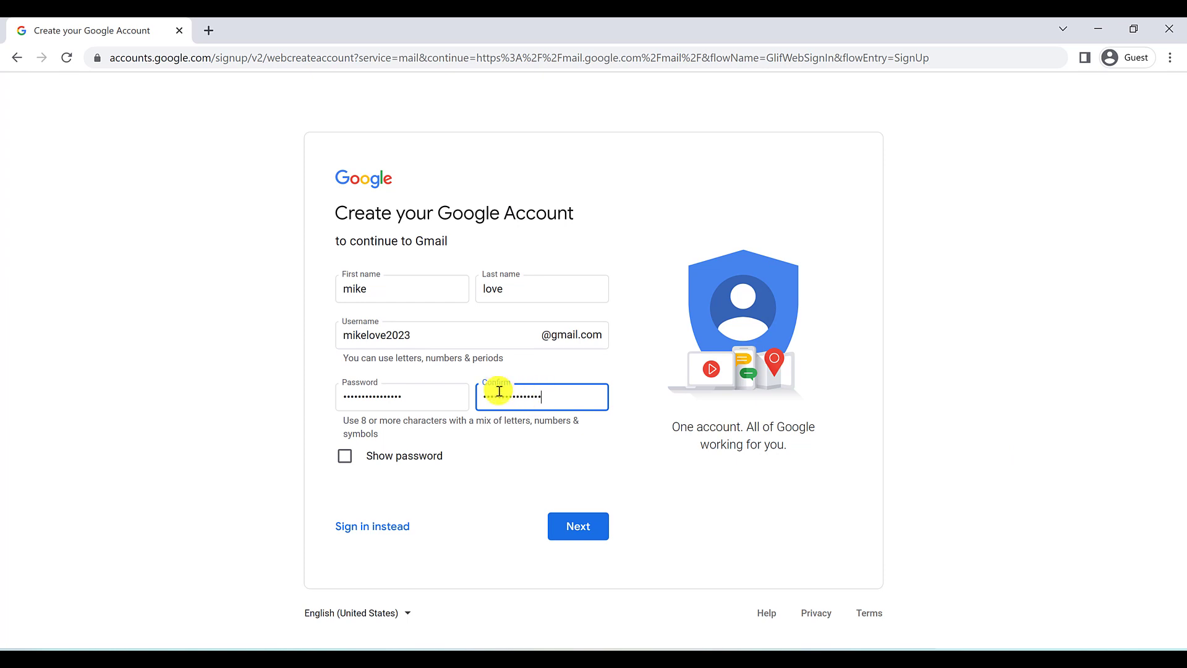
left_click(577, 524)
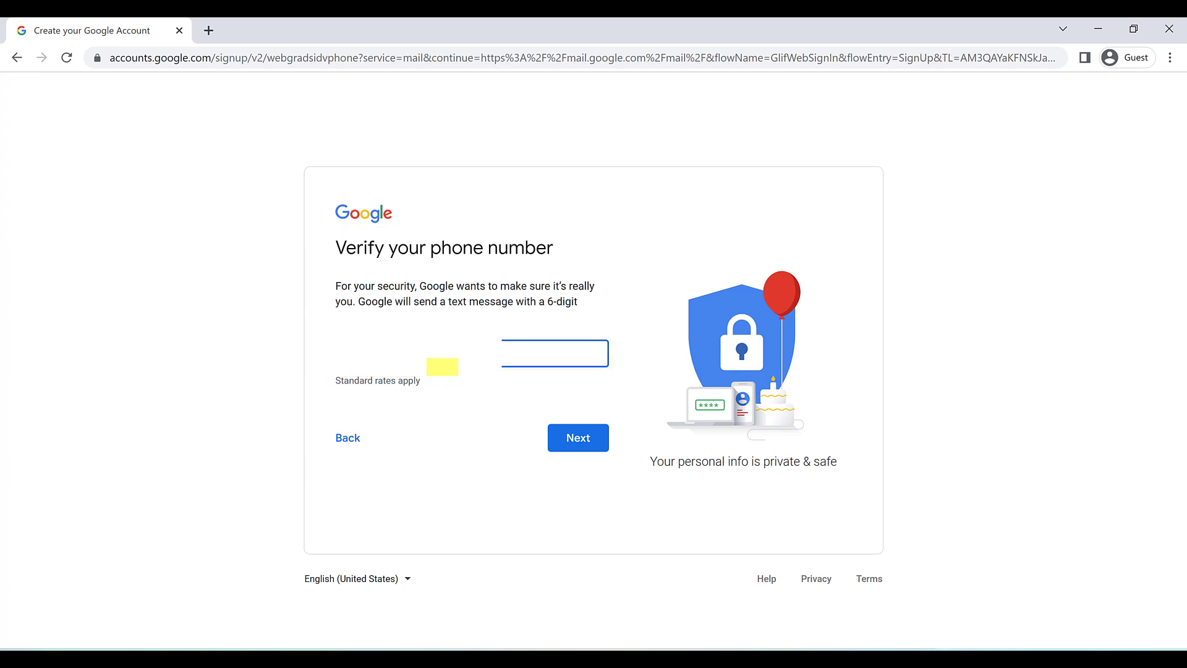
Step: Send the phone number for verification and enter the six-digit texted code to verify it
left_click(561, 438)
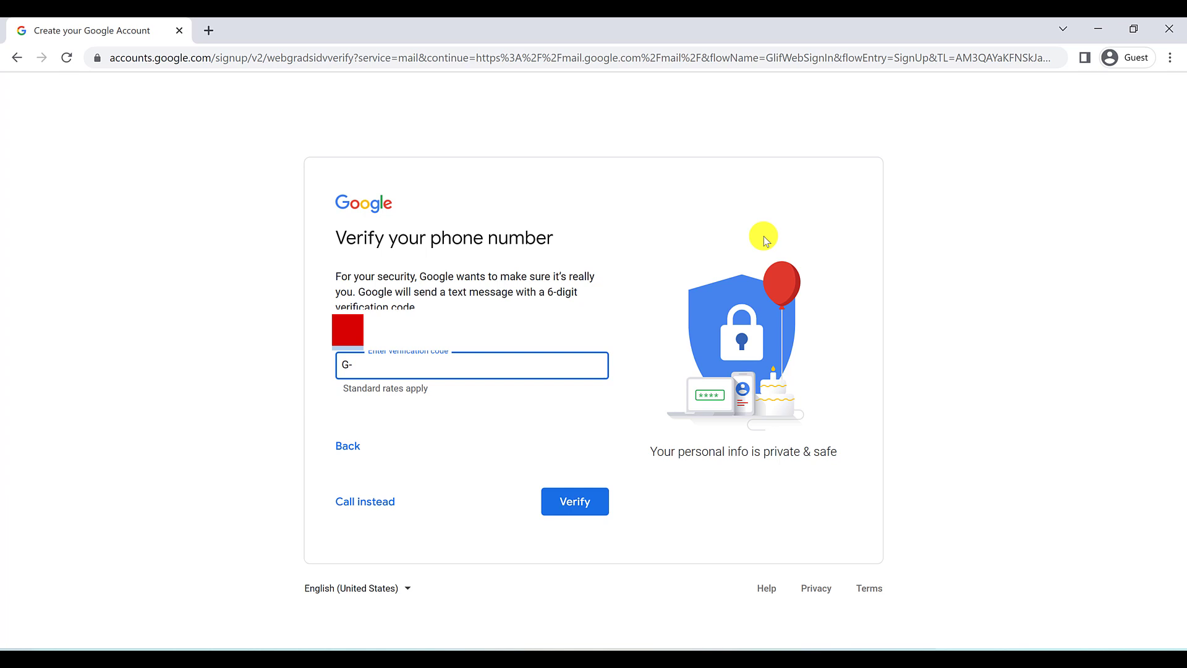
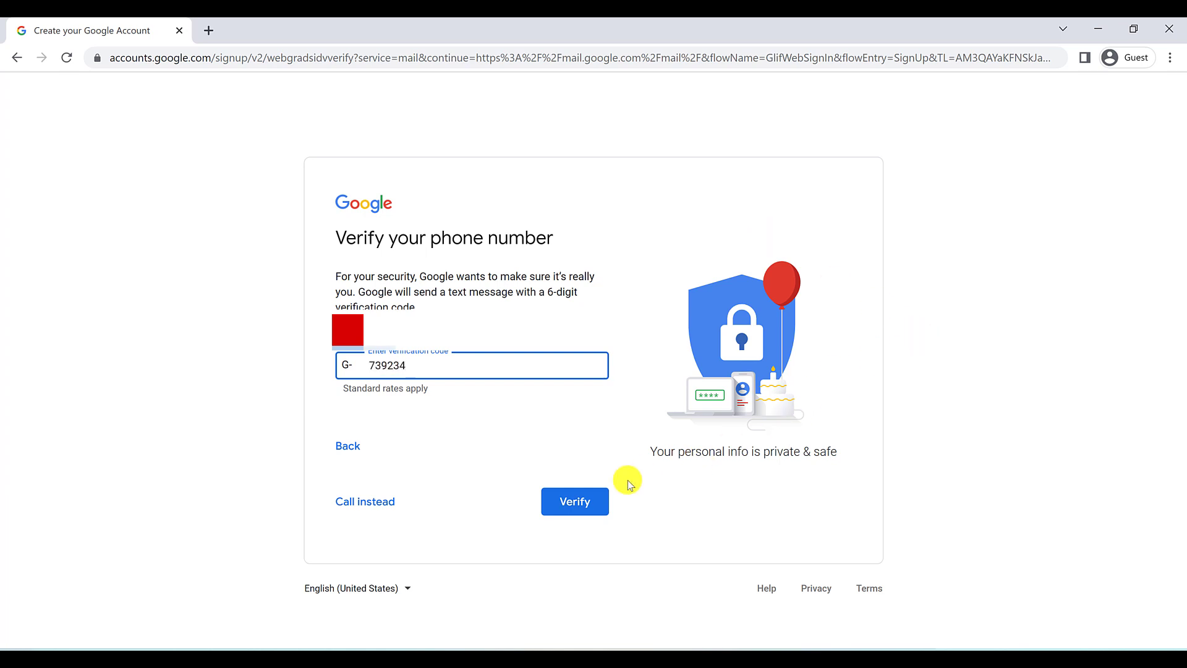
left_click(586, 508)
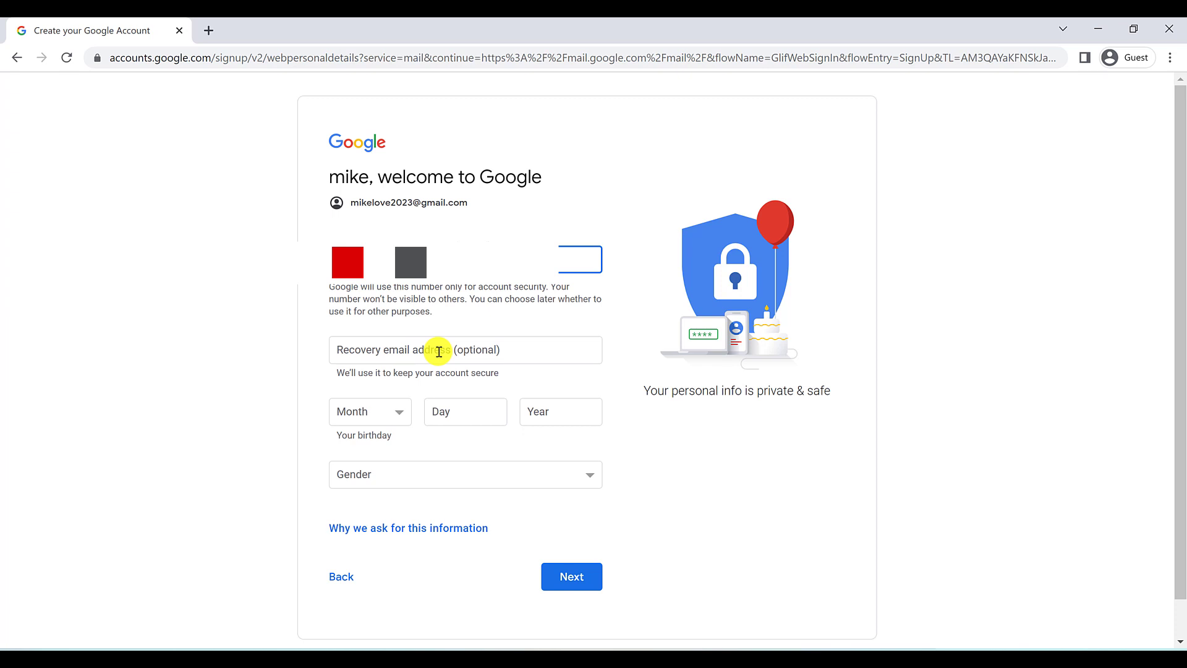
Step: Enter the recovery email address, fixing a typo in its domain
left_click(438, 352)
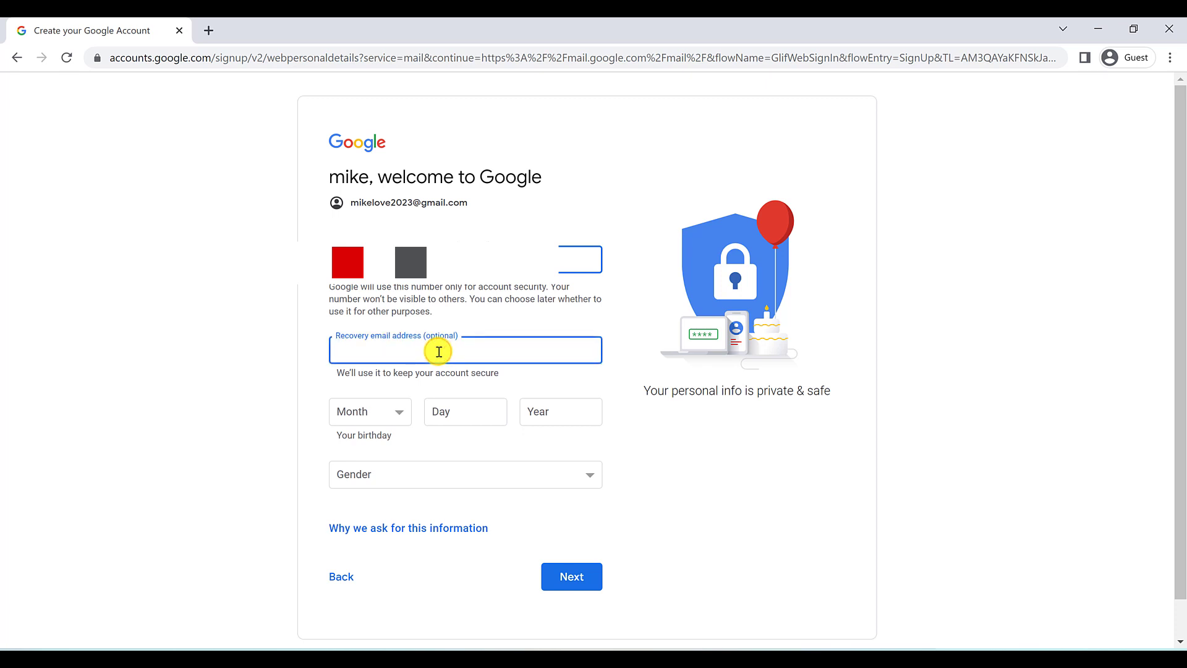
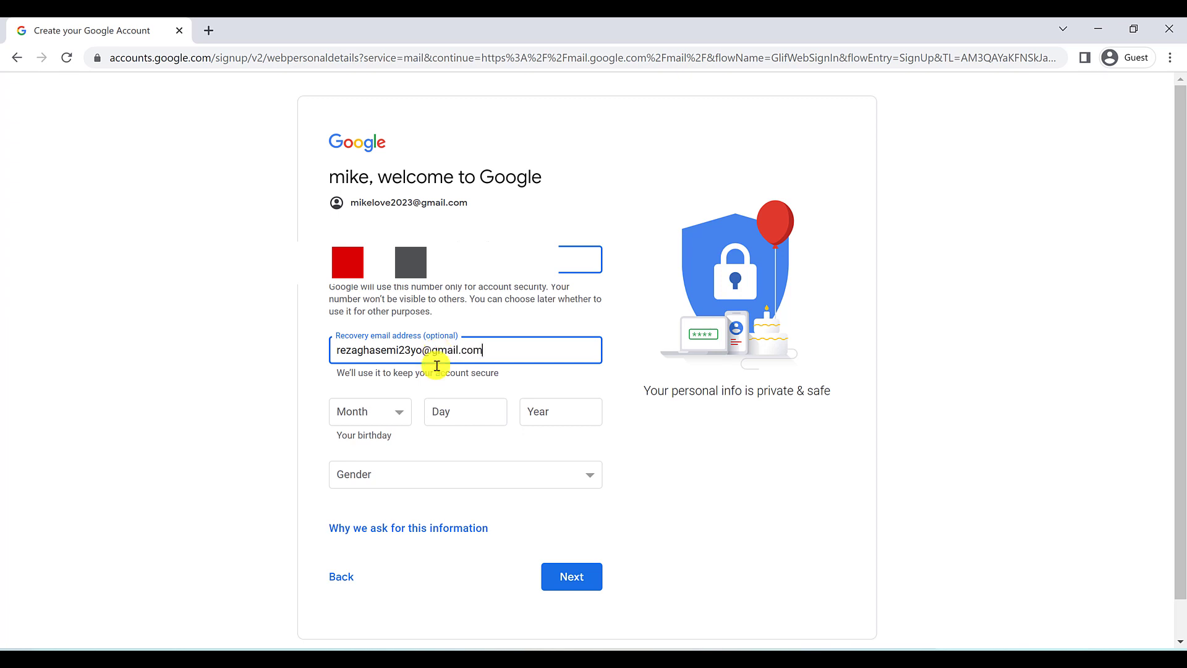
Step: Set the birthday to February 24, 1997 and gender to Male, then submit
left_click(385, 412)
left_click(370, 444)
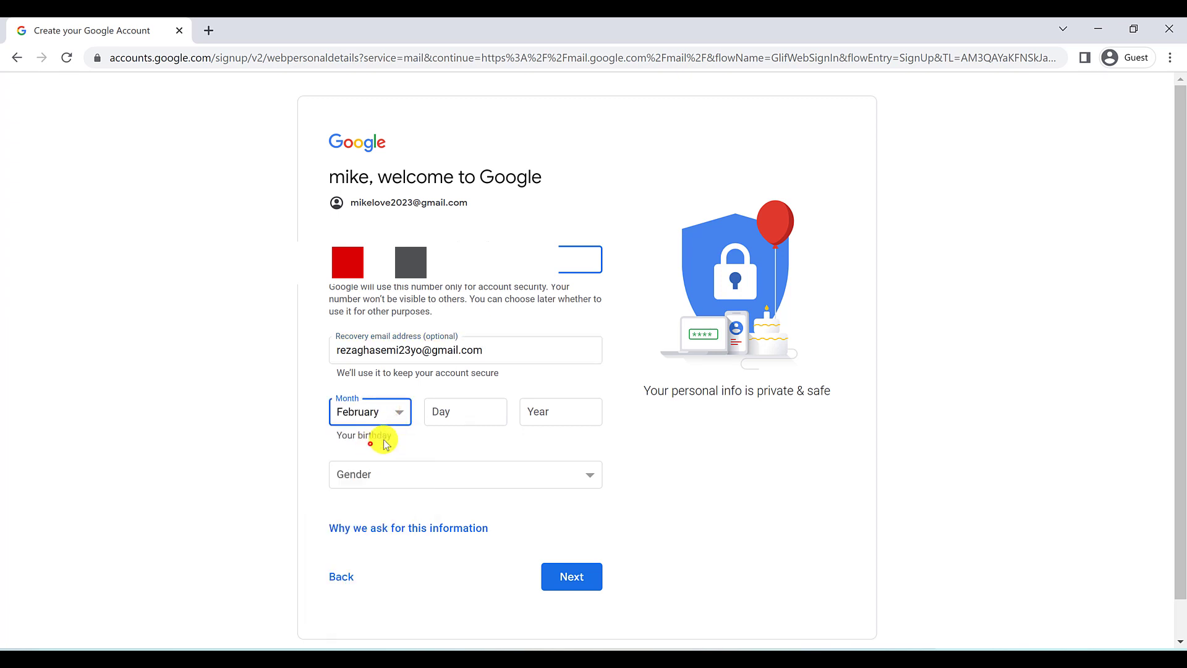
left_click(497, 411)
type("24")
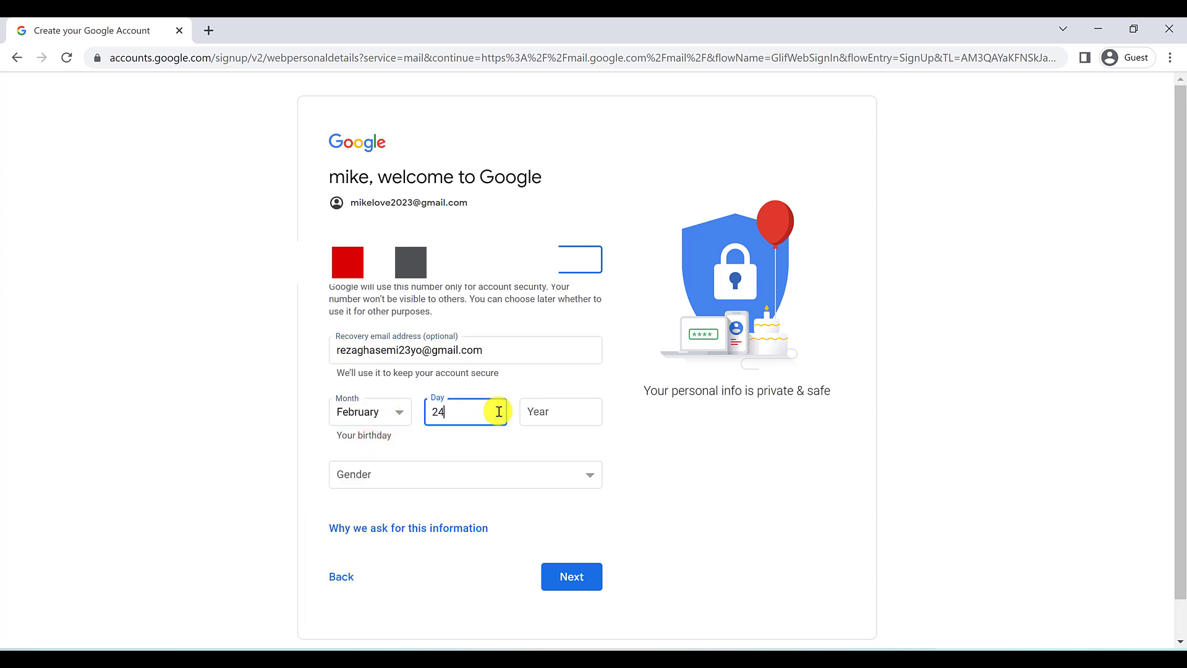
left_click(575, 408)
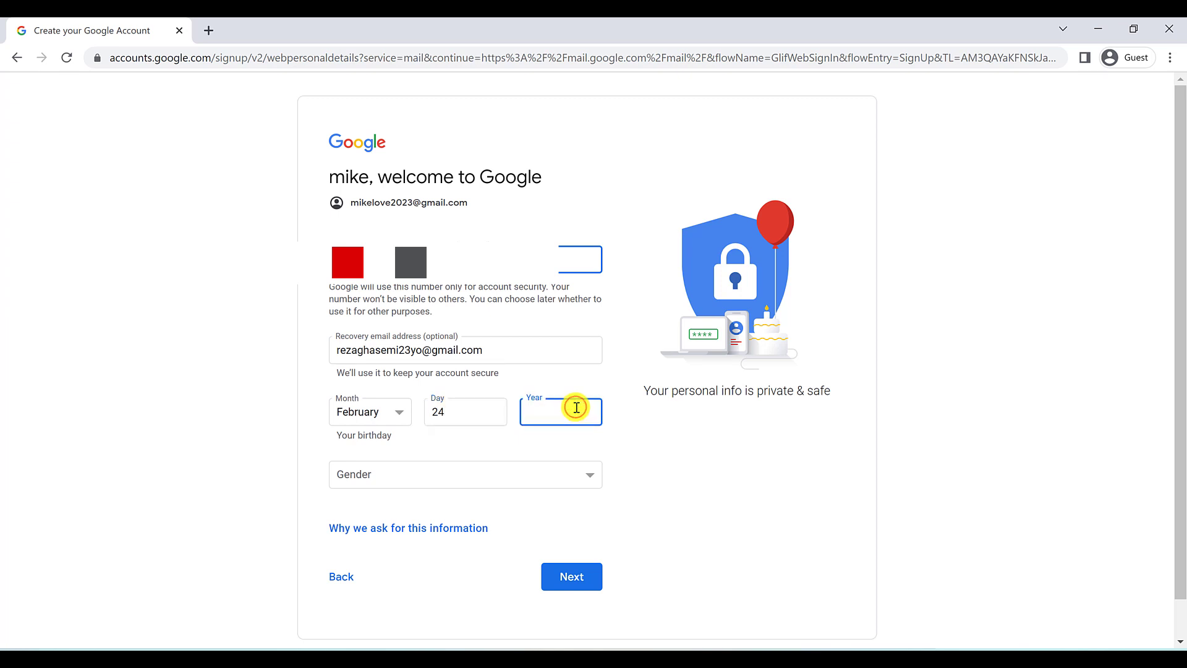
type("1997")
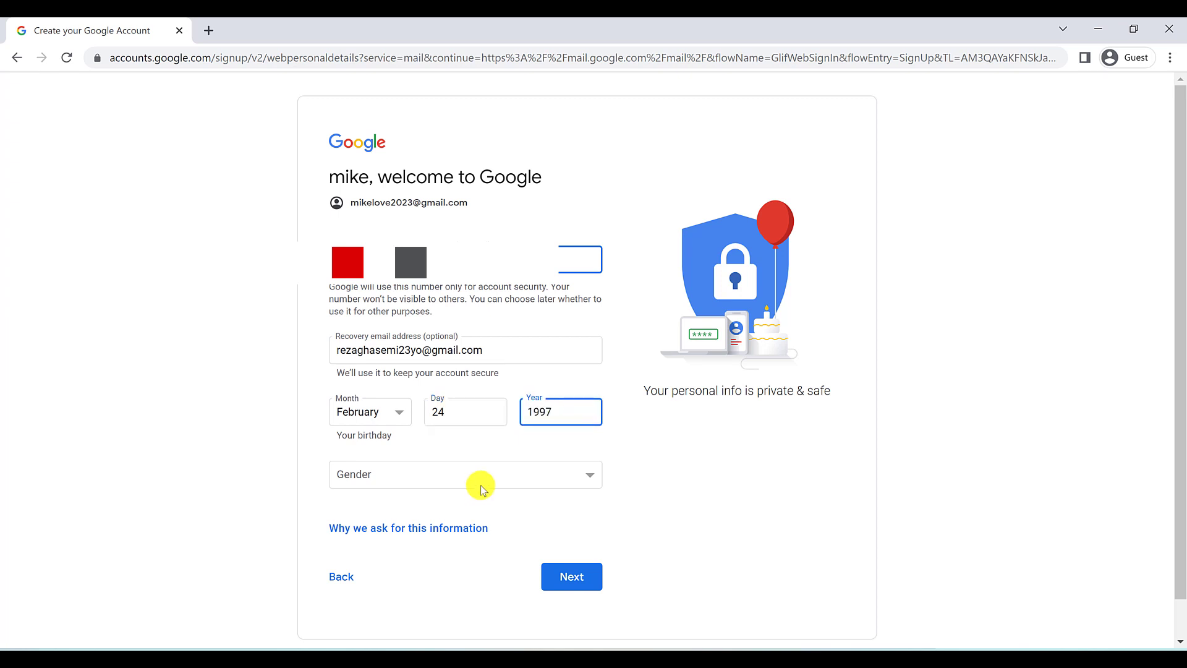
left_click(482, 480)
left_click(388, 509)
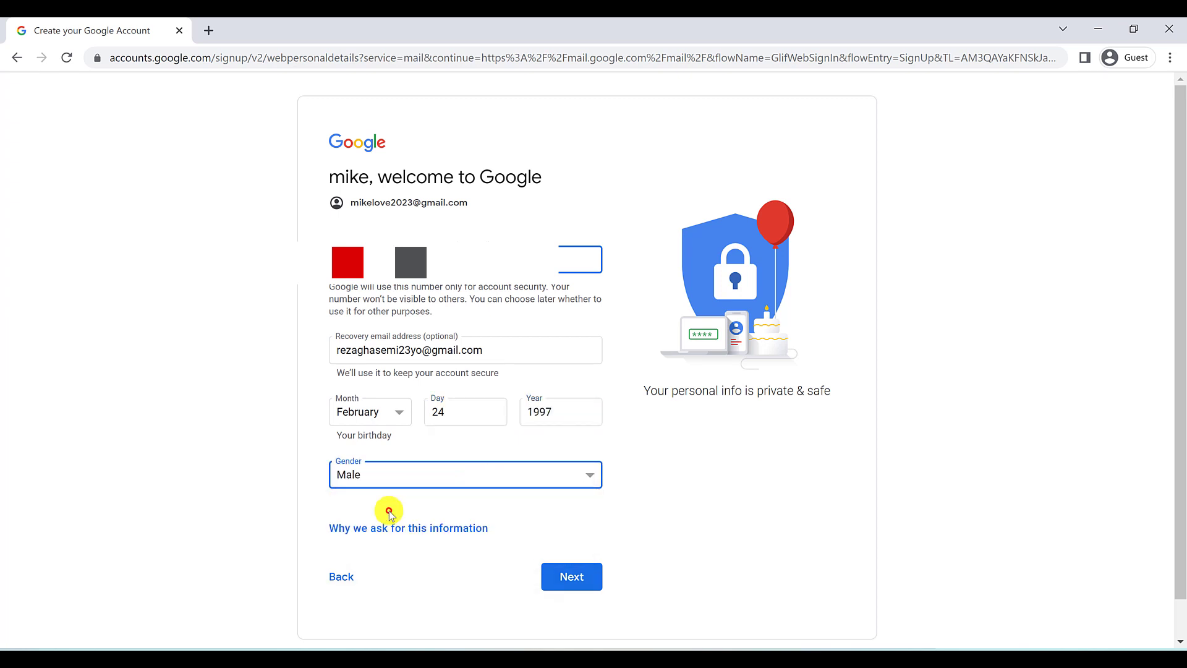
left_click(560, 572)
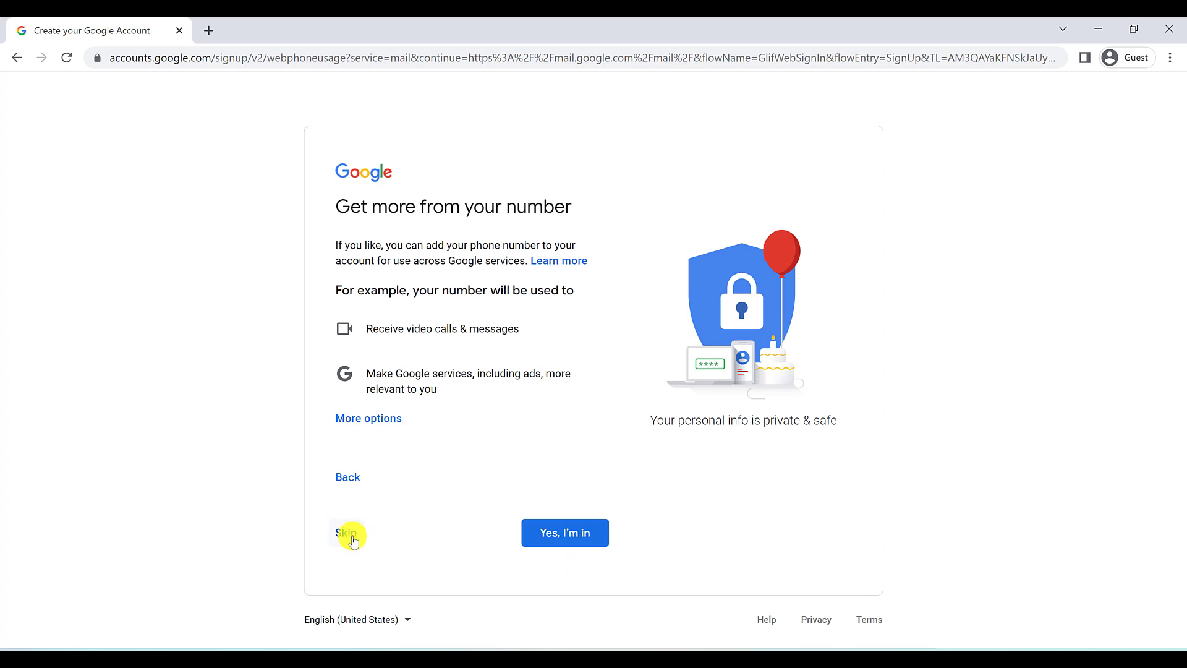
Step: Skip adding the phone number to other services and agree to the Privacy and Terms
left_click(350, 534)
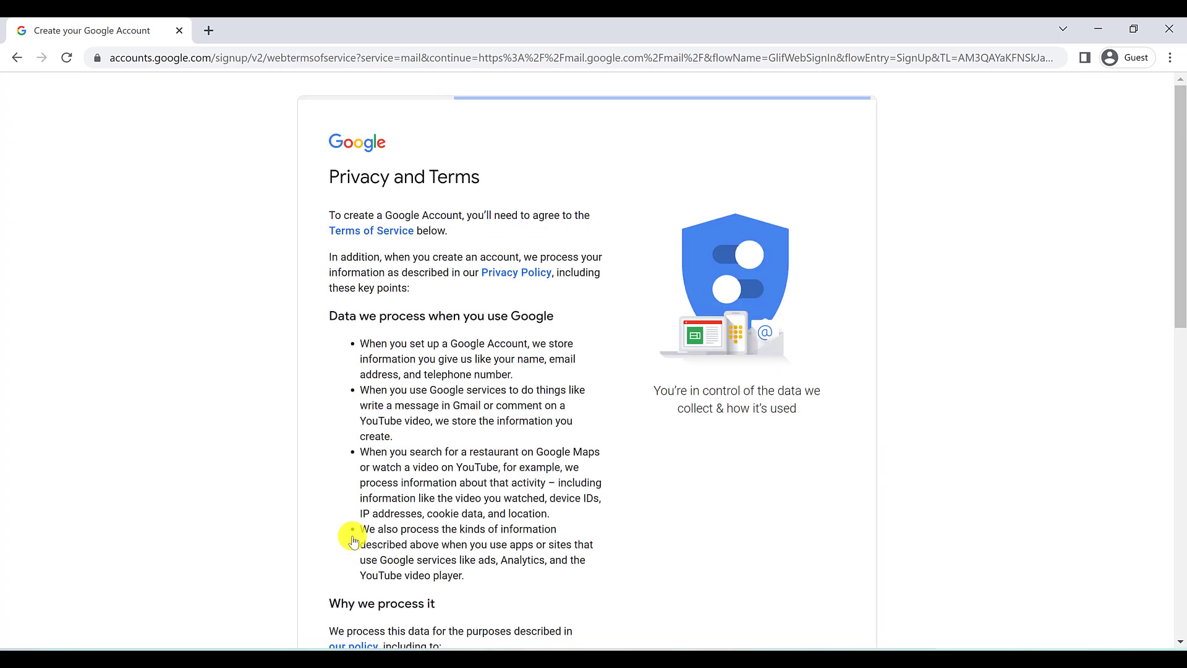
left_click_drag(1181, 291, 1177, 618)
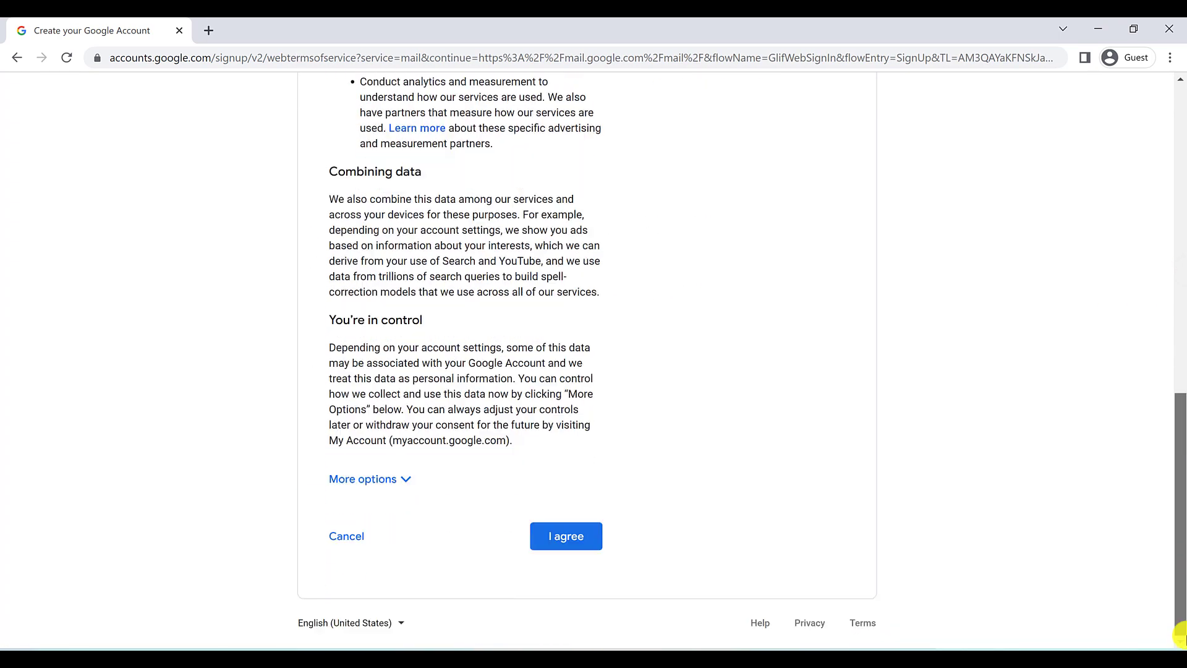
left_click(566, 536)
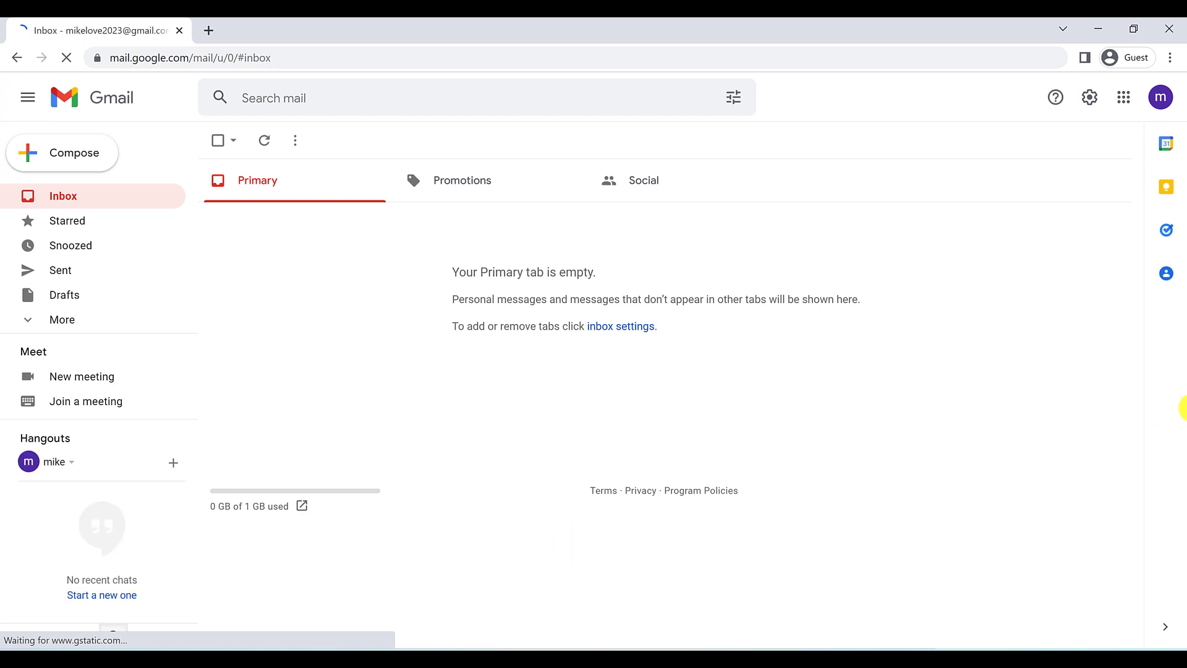
left_click(1160, 95)
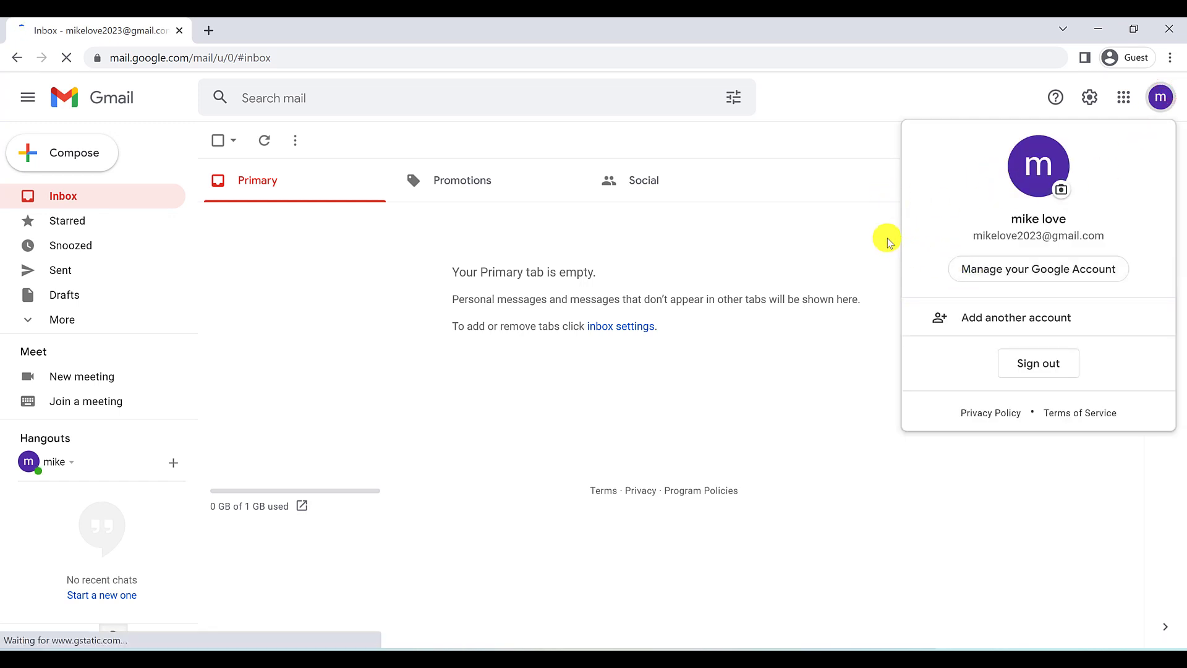
left_click(855, 186)
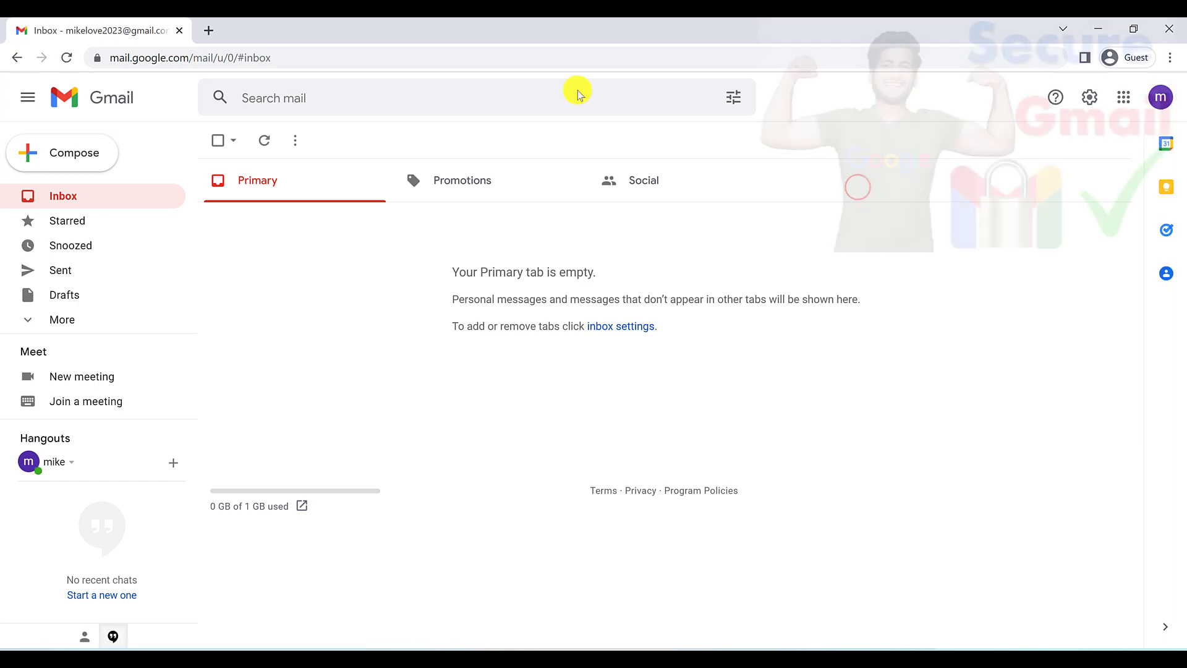